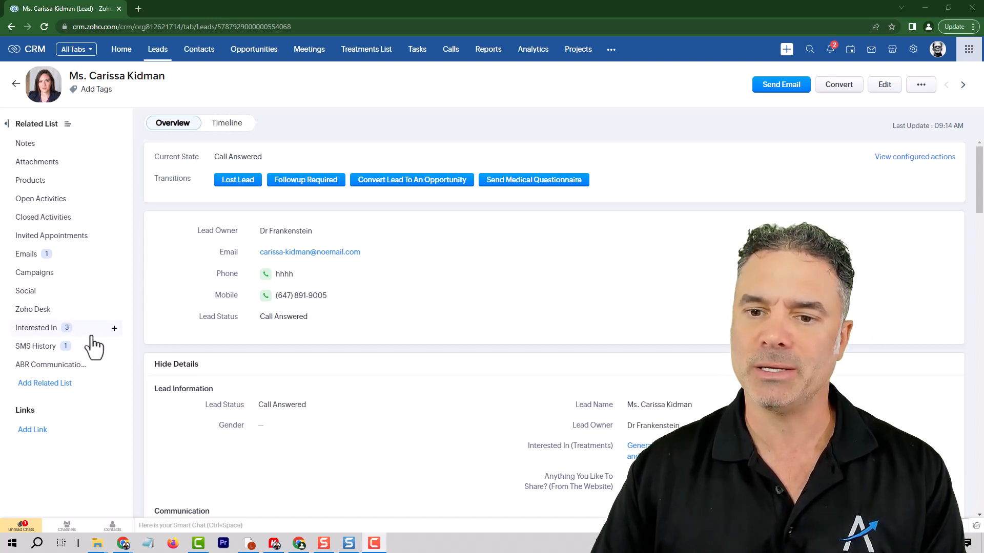
# Send the lead the Welcome New Lead template text from the ABR Communication System chat.
pyautogui.click(62, 365)
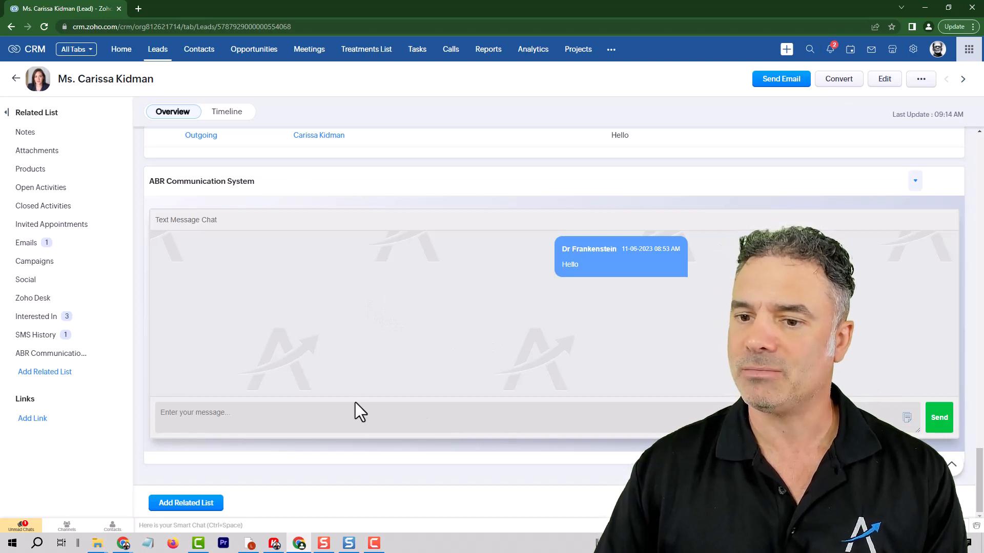
pyautogui.click(367, 415)
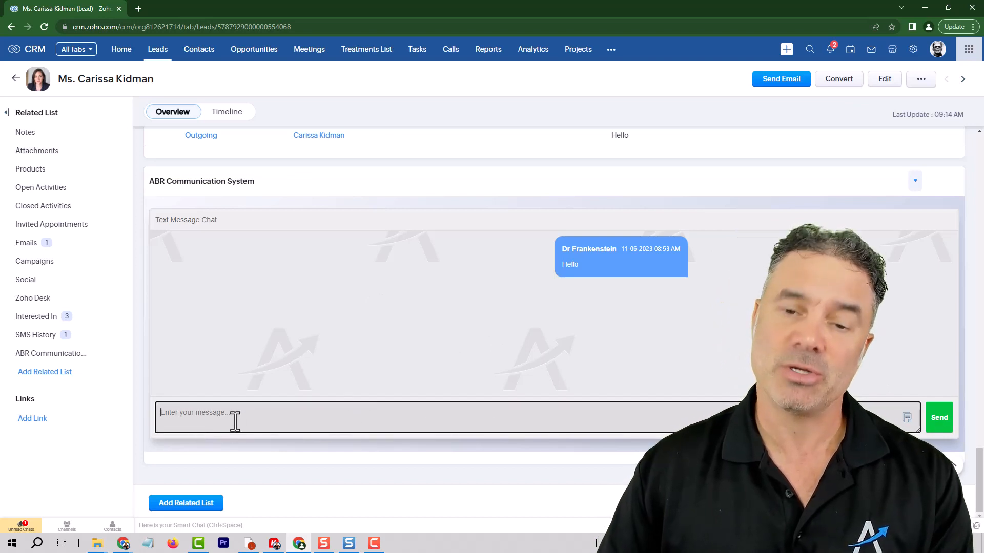
pyautogui.click(906, 417)
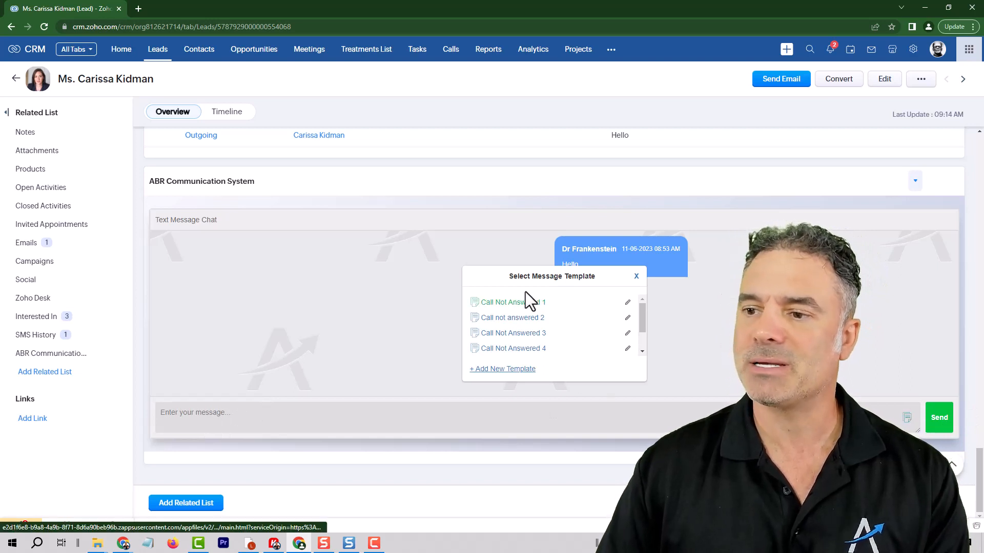
pyautogui.scroll(-2, 543, 322)
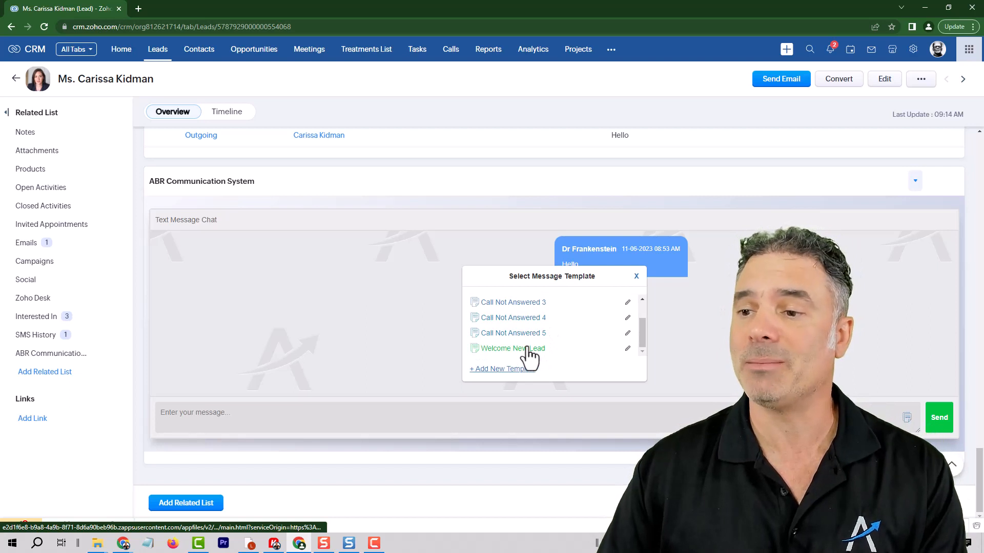
pyautogui.click(528, 350)
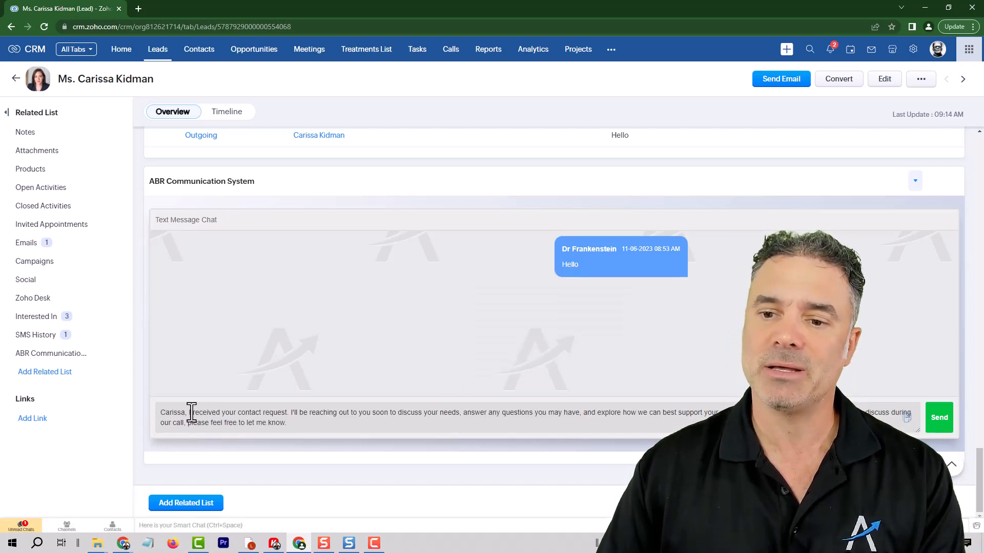
pyautogui.moveTo(169, 413); pyautogui.dragTo(282, 423)
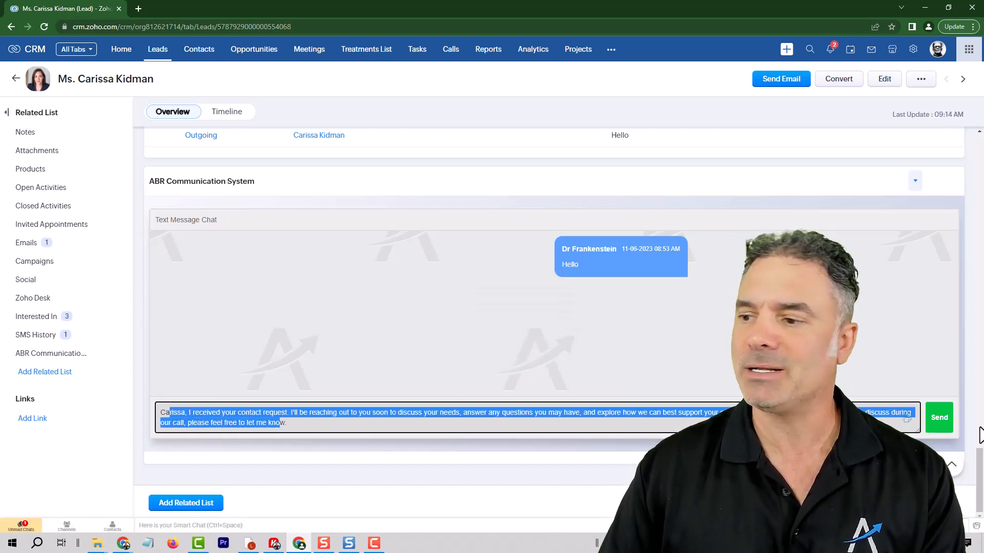
pyautogui.click(939, 417)
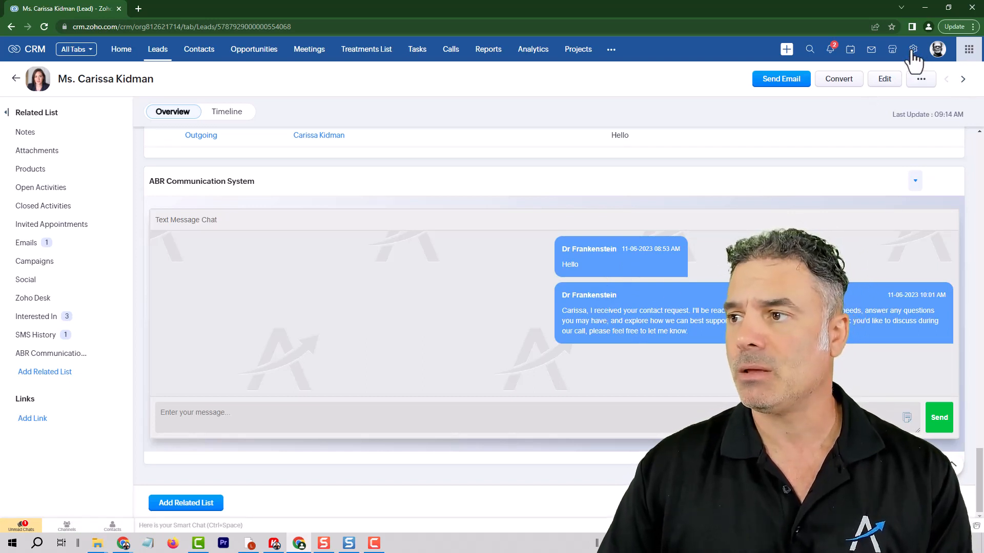
# Create a Leads workflow rule named 'Send an automated Welcome SMS To a New Lead'.
pyautogui.click(913, 50)
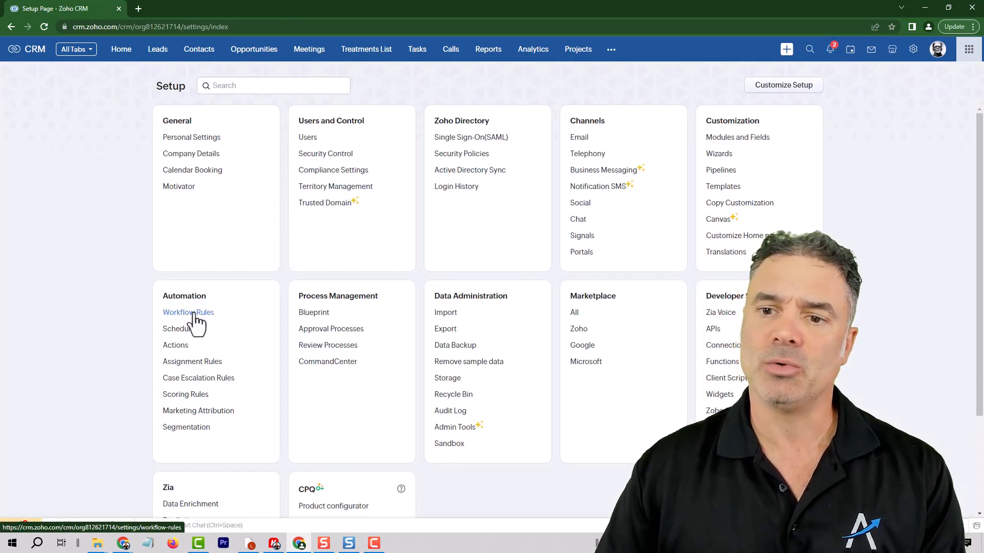
pyautogui.click(194, 314)
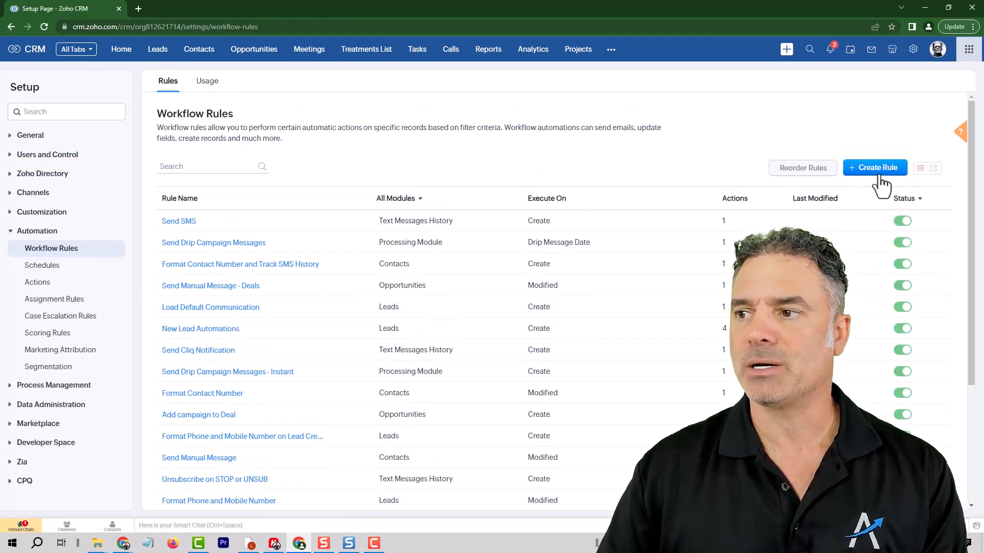
pyautogui.click(877, 172)
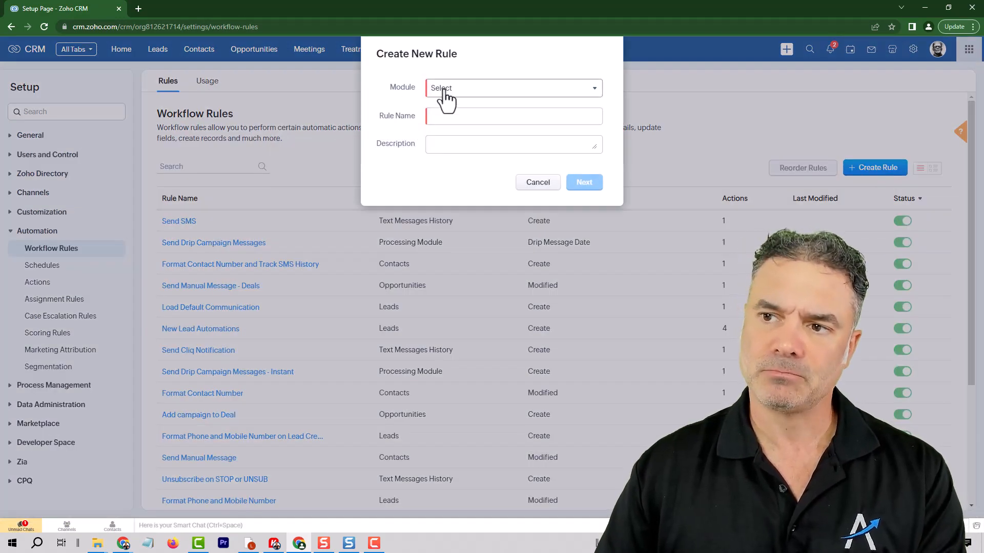
pyautogui.click(444, 90)
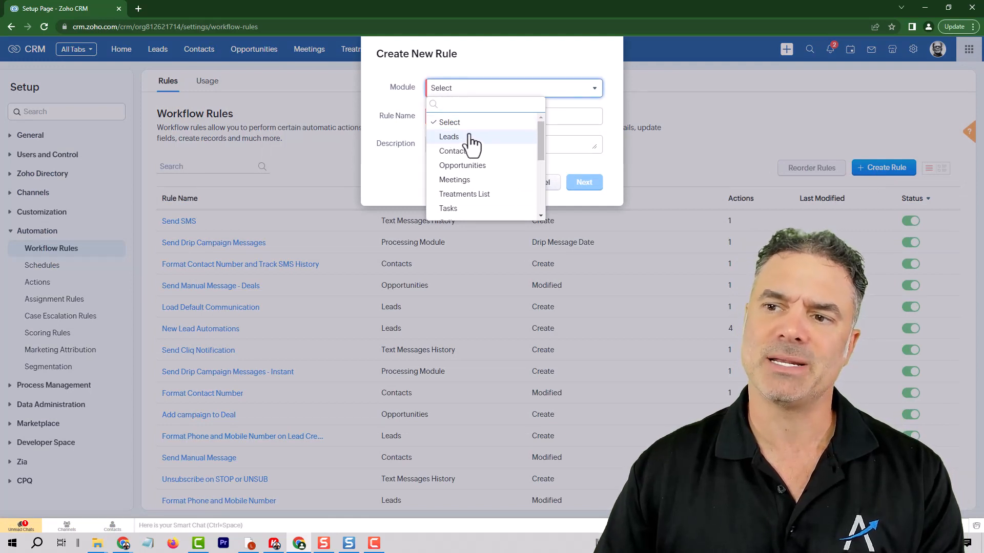
pyautogui.click(449, 137)
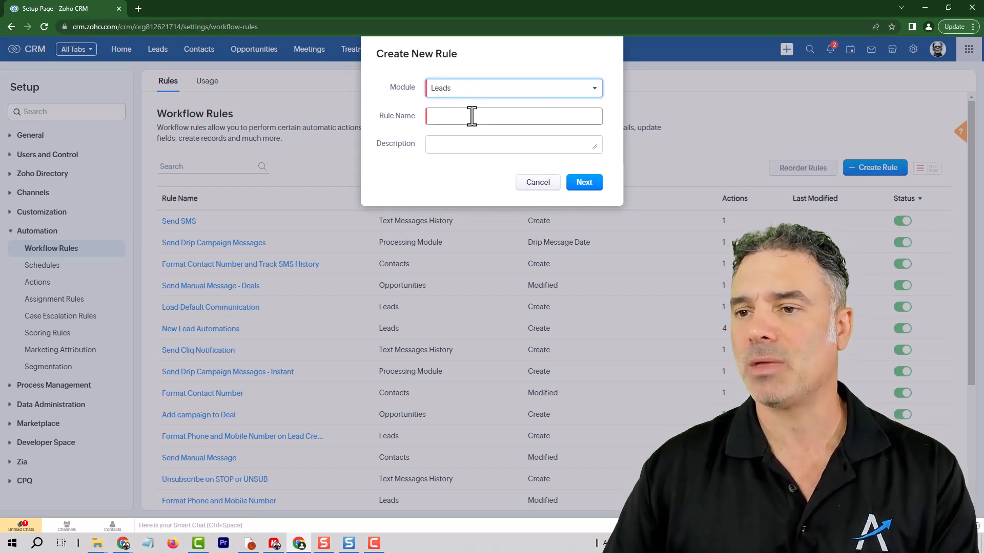
pyautogui.click(471, 117)
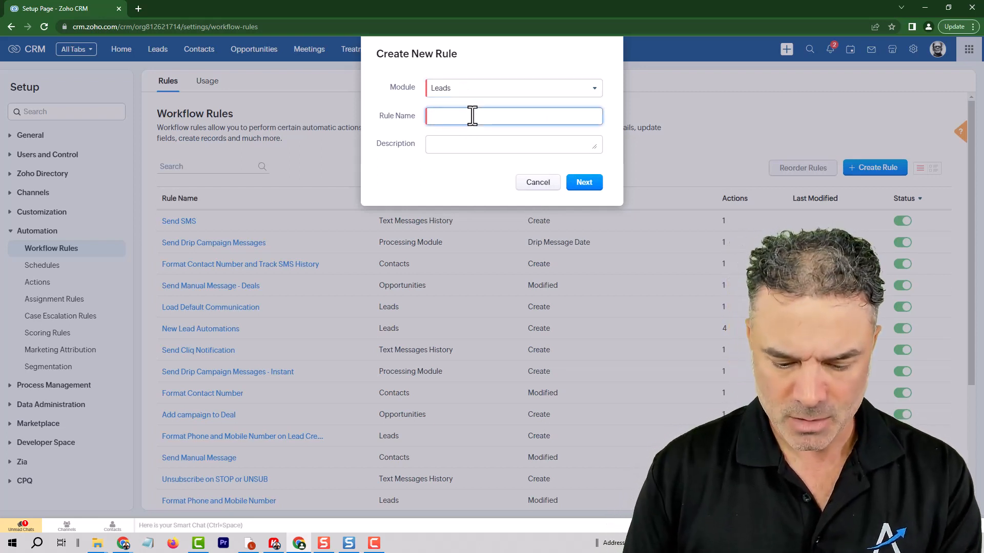
pyautogui.write('Send an aut')
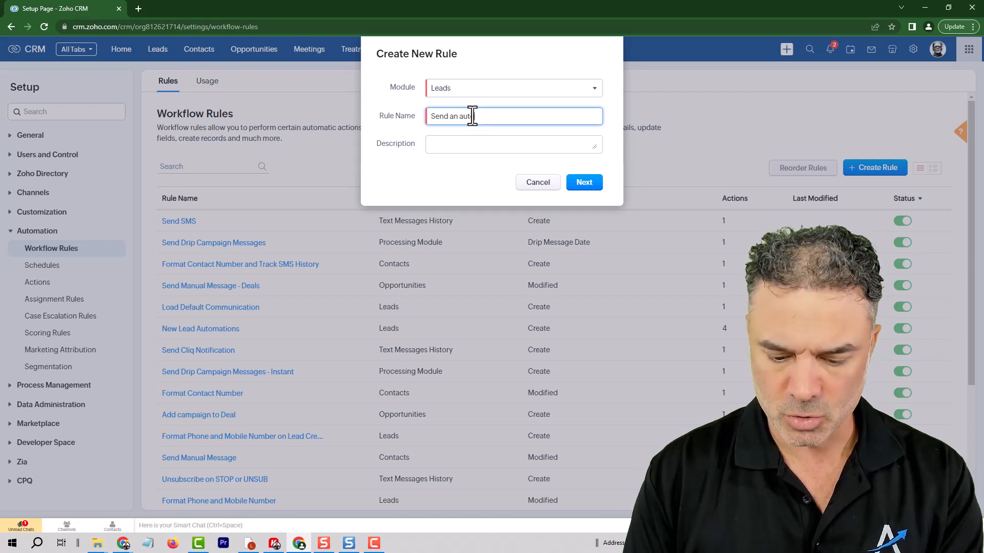
pyautogui.write('omated Welcome ')
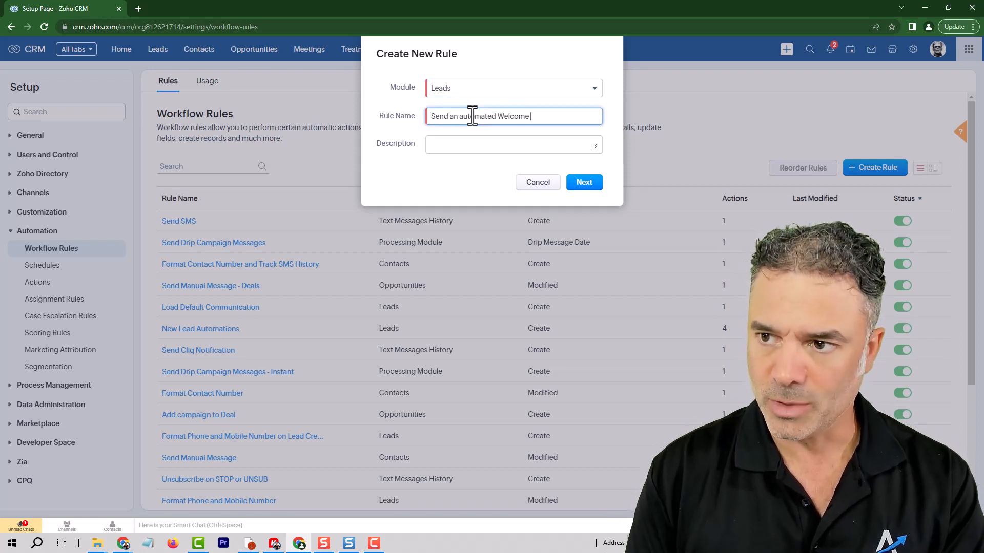
pyautogui.write('SMS To a New Lead')
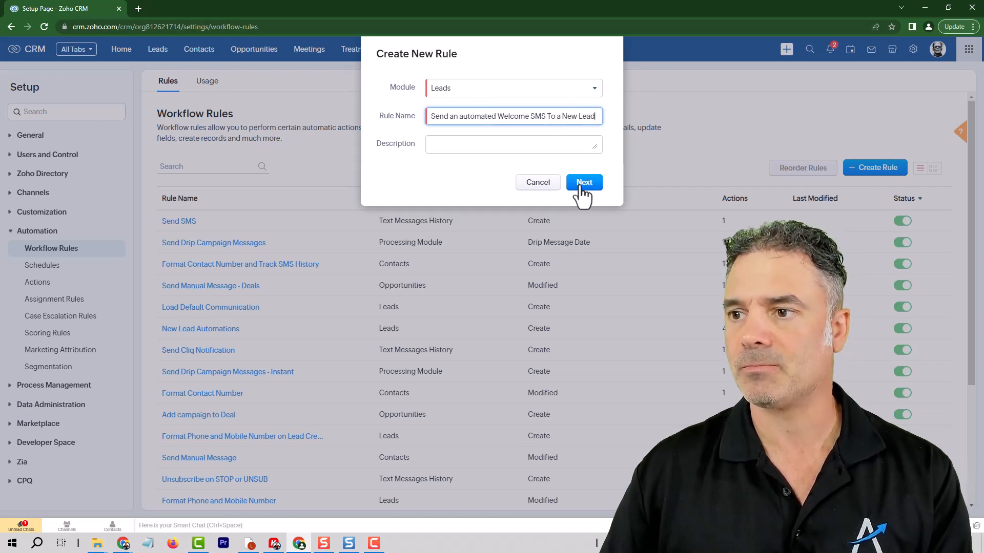
pyautogui.click(584, 183)
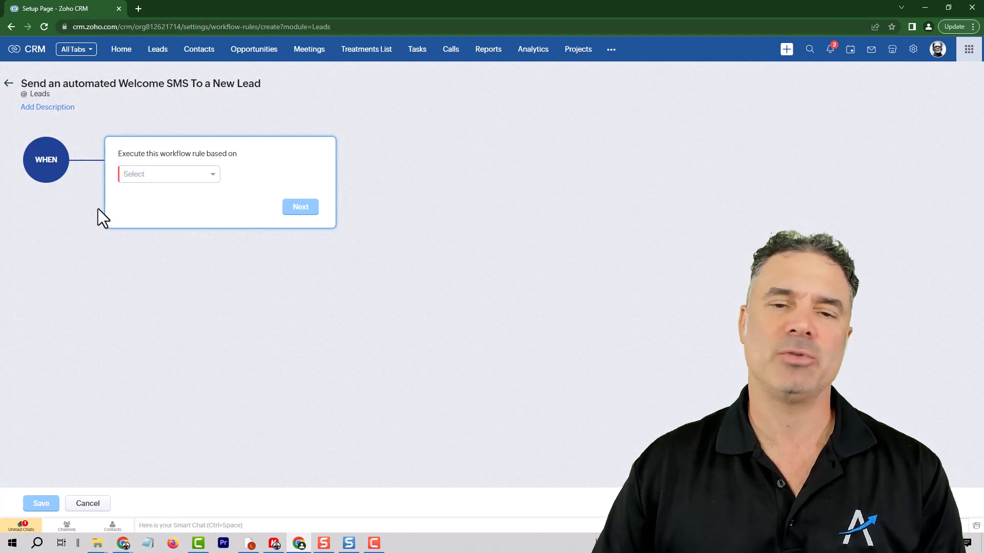
# Trigger the rule on the Create record action and continue to its conditions.
pyautogui.click(172, 176)
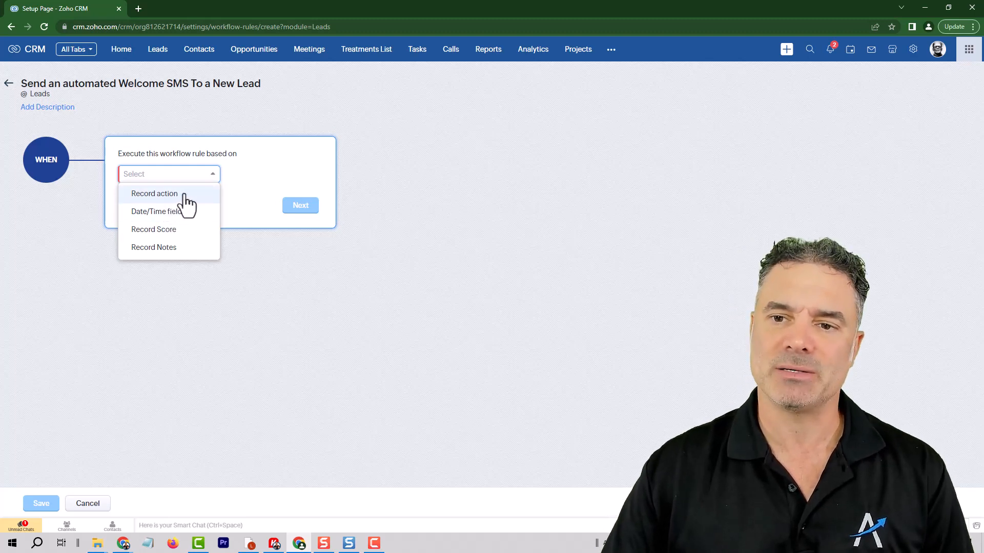
pyautogui.click(177, 195)
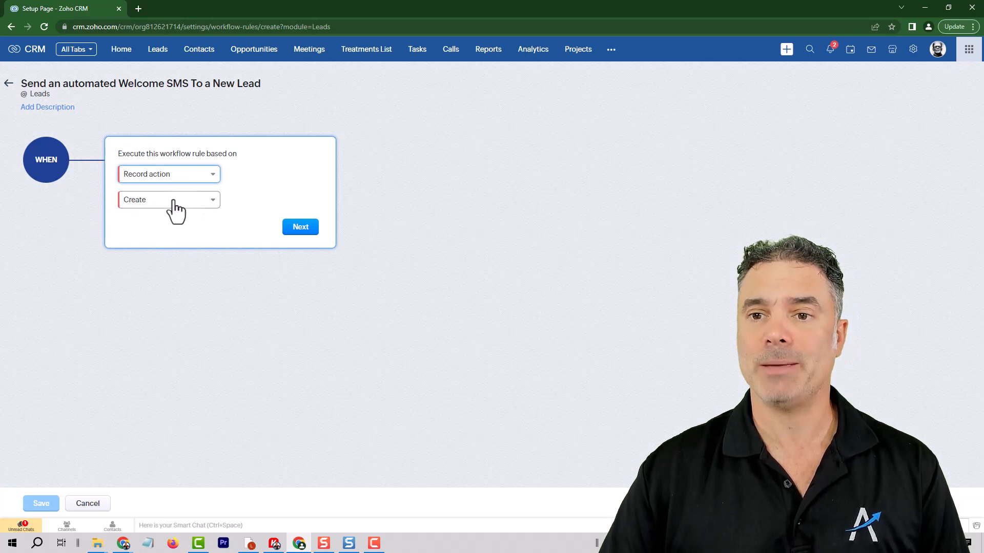
pyautogui.click(173, 202)
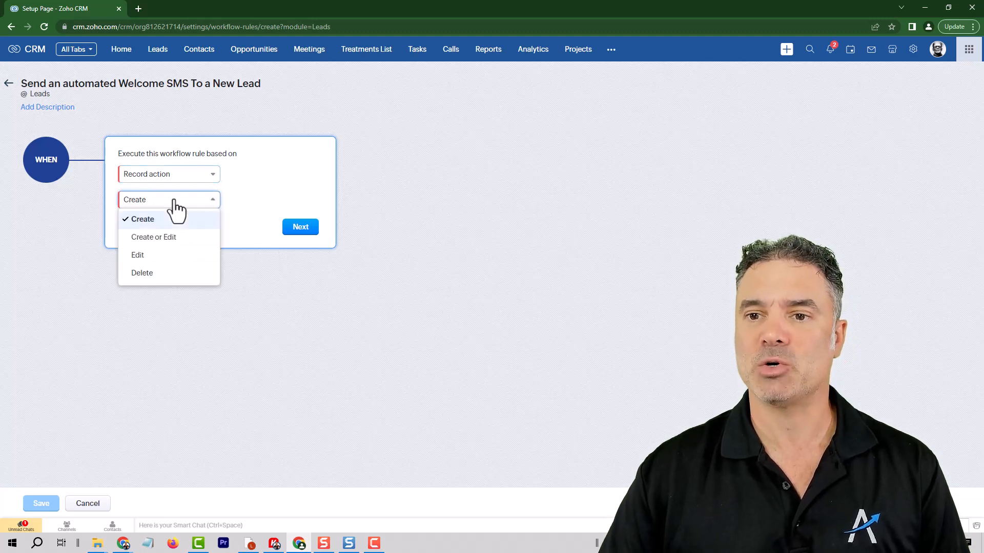
pyautogui.click(237, 204)
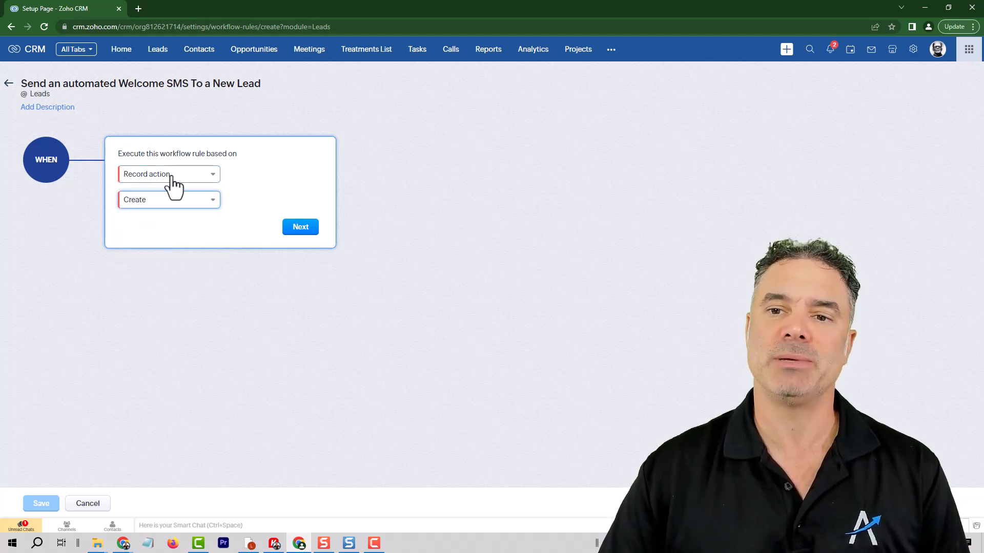
pyautogui.click(302, 228)
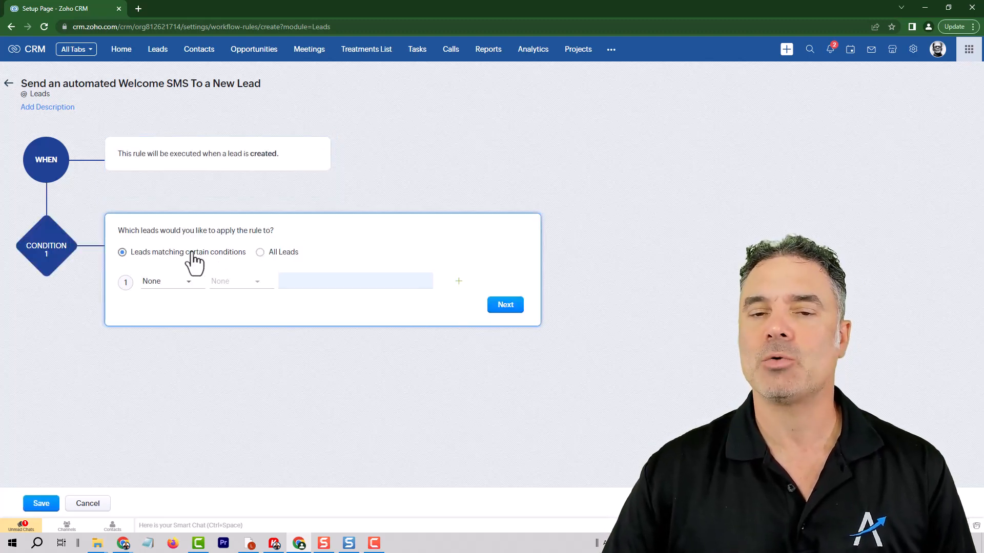
# Try a 'Lead Source is Website/SEO' condition, then switch the rule to All Leads.
pyautogui.click(177, 284)
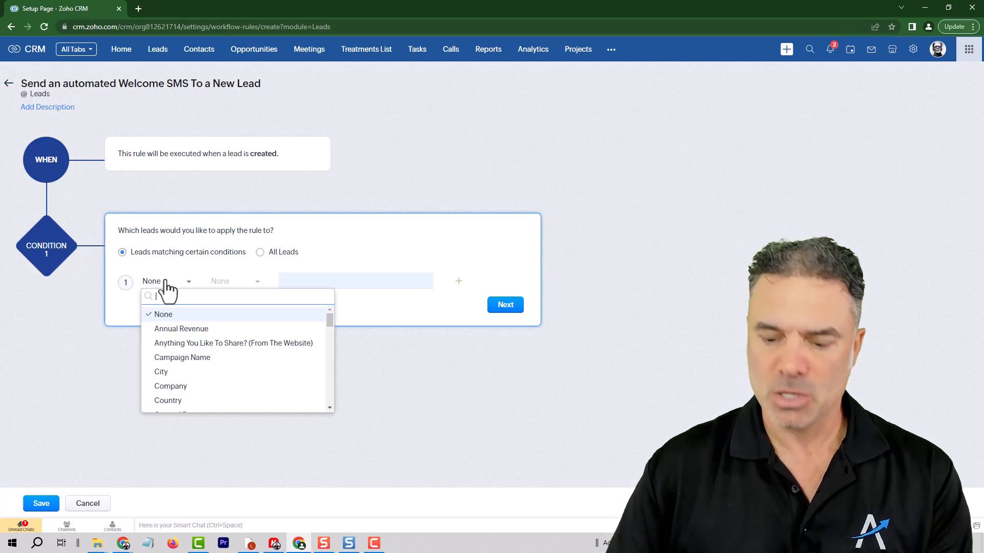
pyautogui.write('sour')
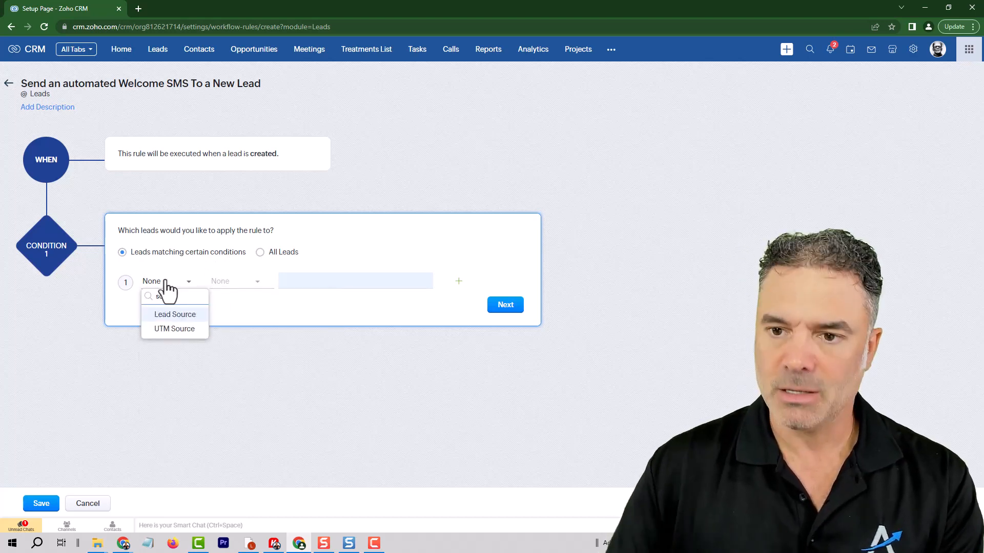
pyautogui.click(182, 317)
pyautogui.click(235, 282)
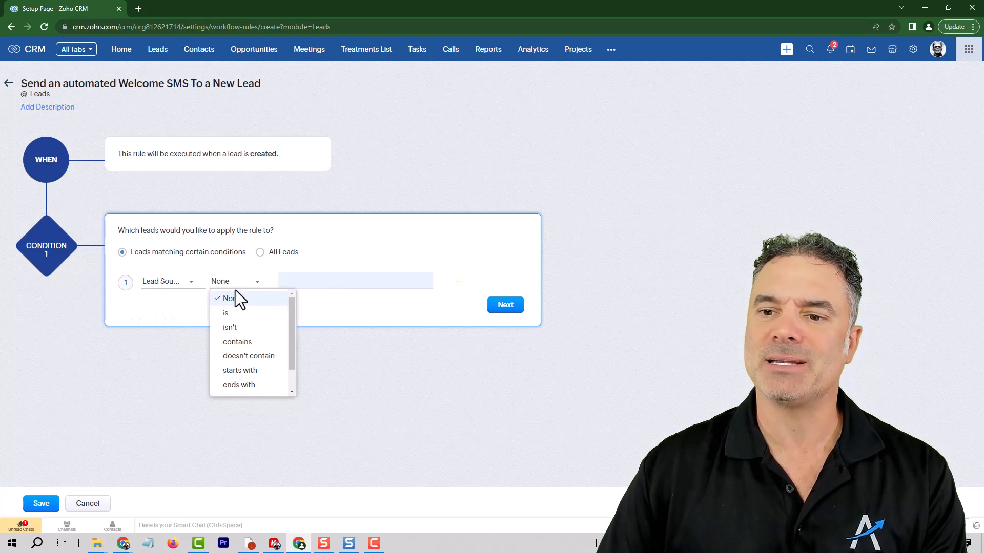
pyautogui.click(228, 310)
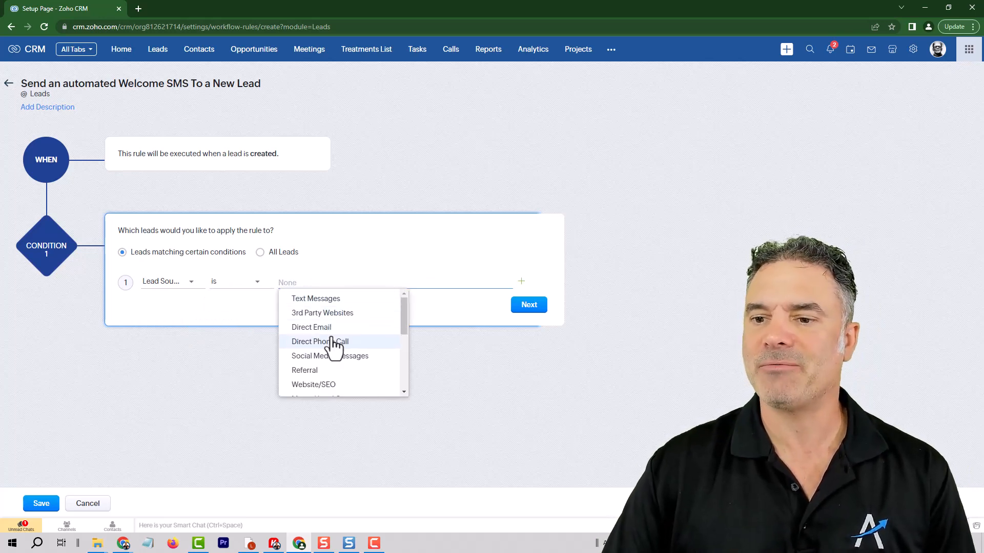
pyautogui.click(314, 385)
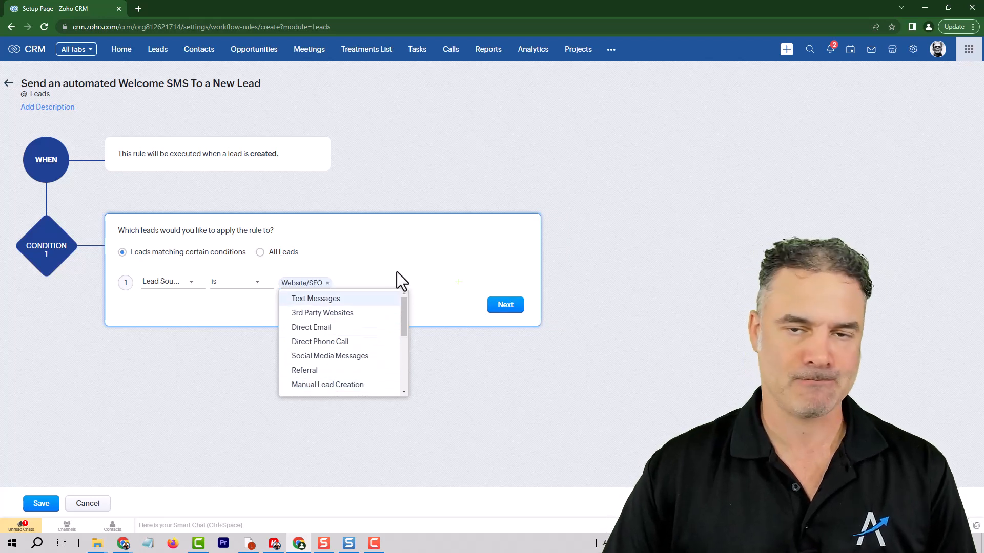
pyautogui.click(287, 253)
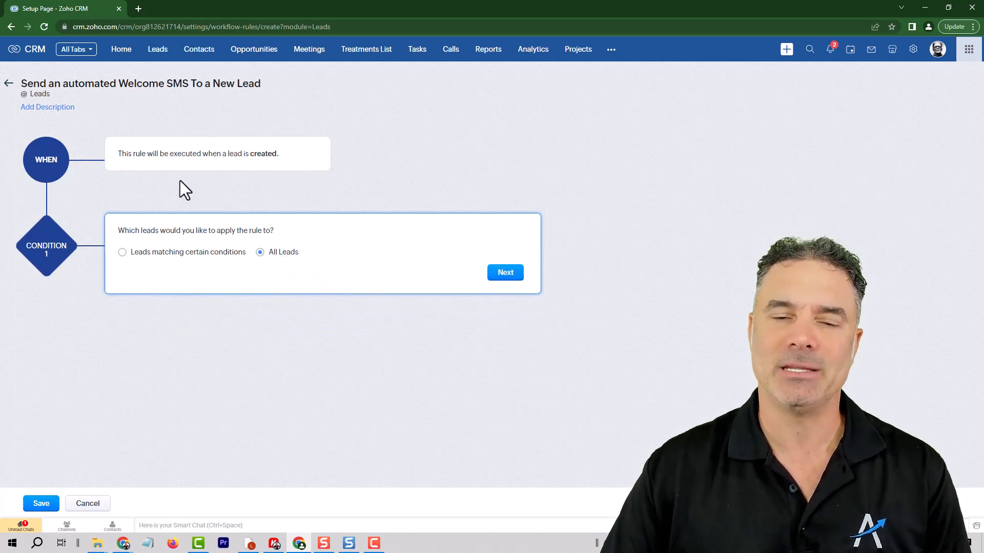
# Confirm the All Leads condition and add the ABR_Send_SMS(leadwidget) instant action.
pyautogui.click(505, 274)
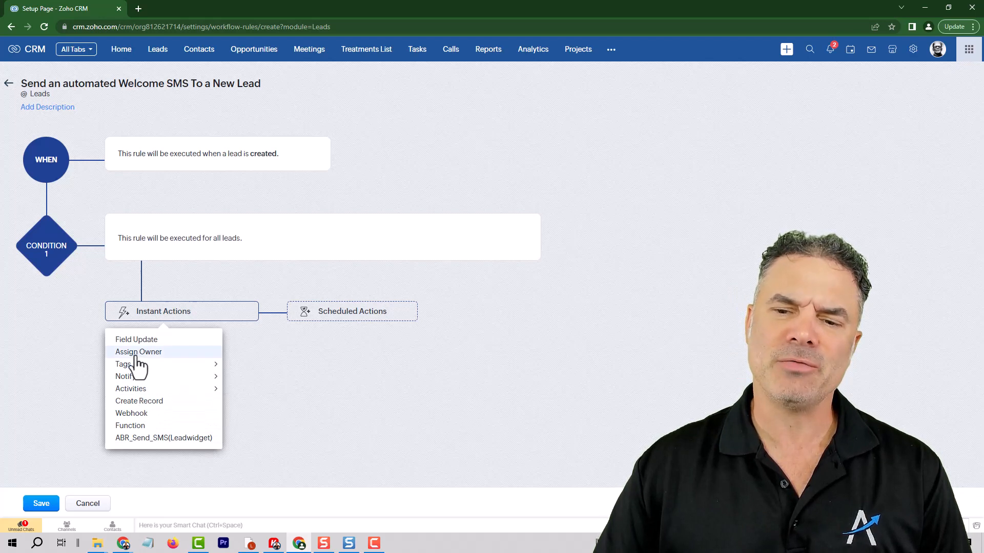
pyautogui.moveTo(140, 377)
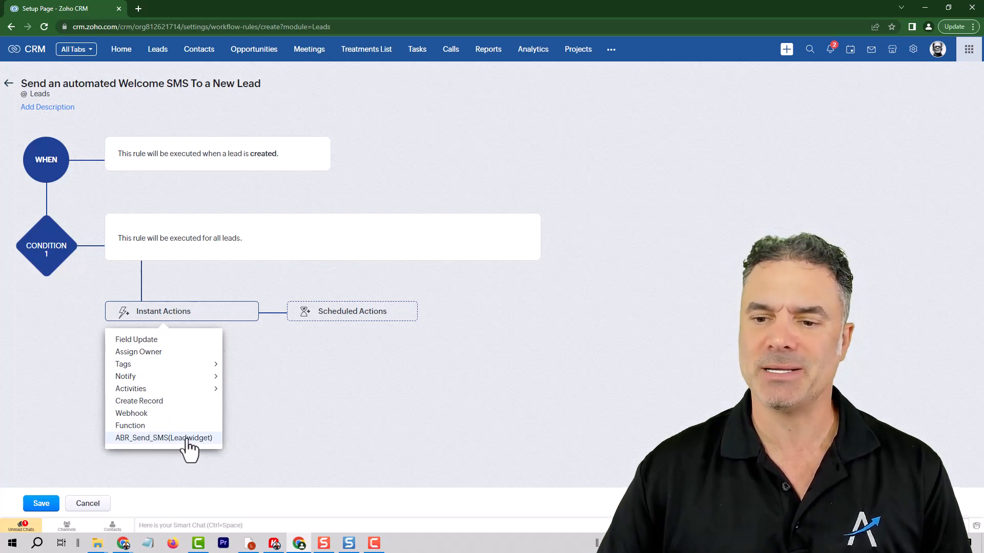
pyautogui.click(189, 438)
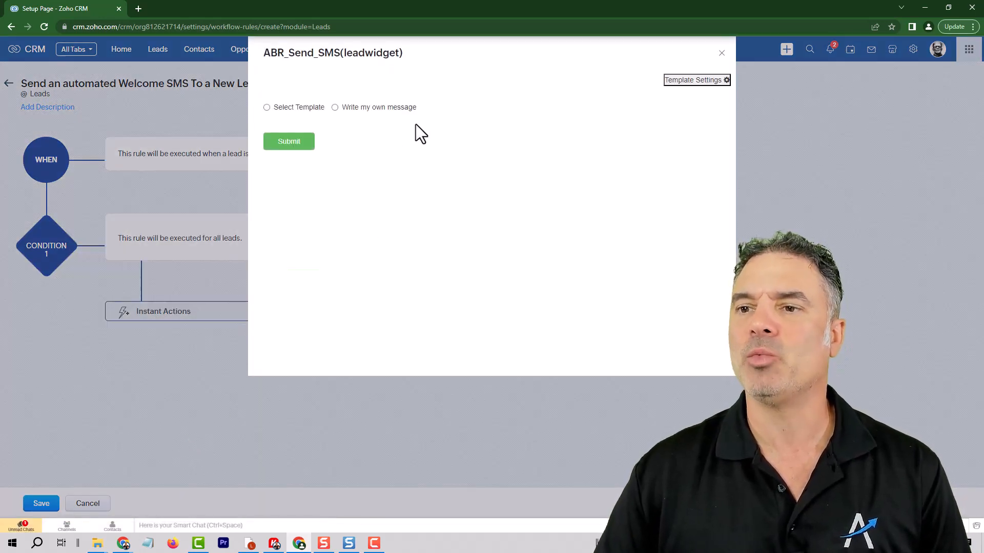
# Use Select Template and choose Welcome New Lead for the SMS action.
pyautogui.click(354, 110)
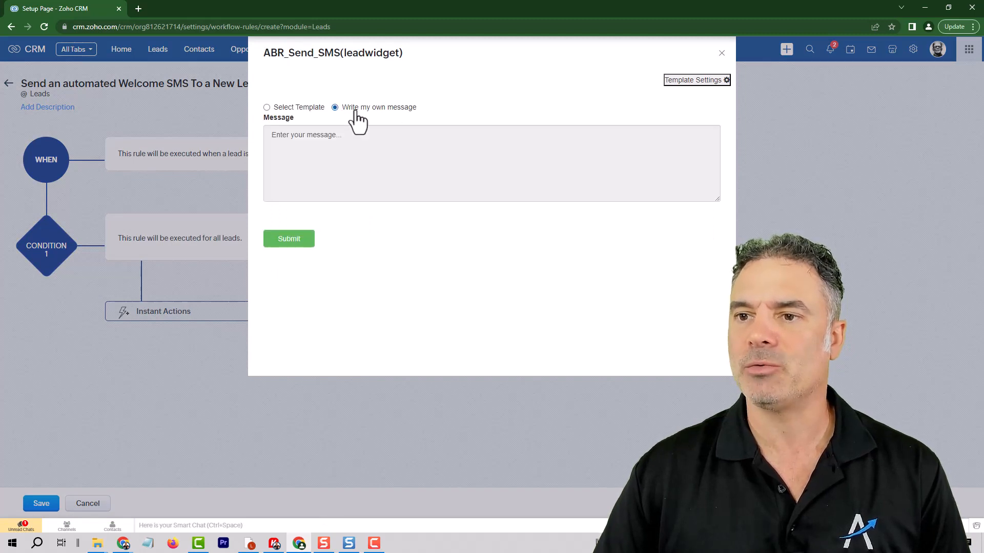
pyautogui.click(347, 164)
pyautogui.click(297, 108)
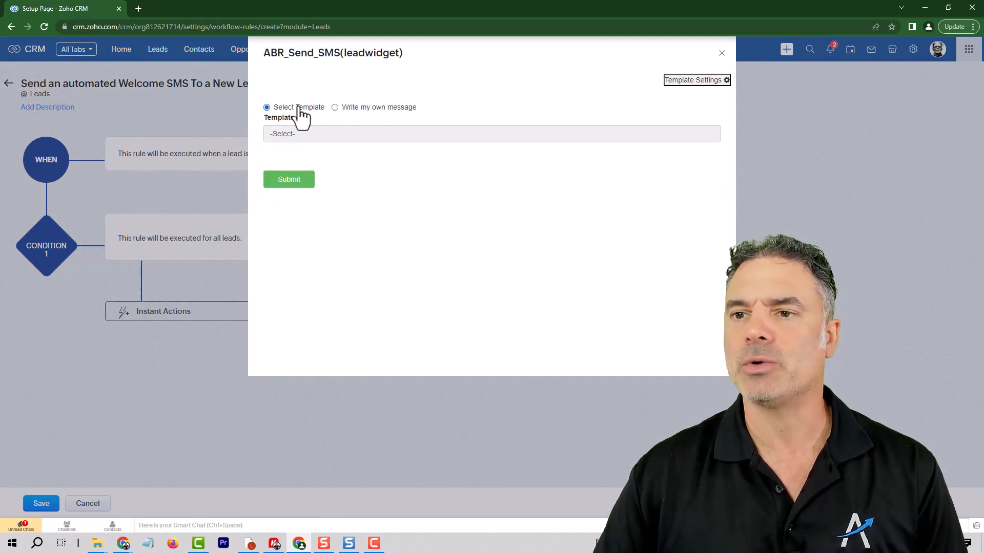
pyautogui.click(322, 134)
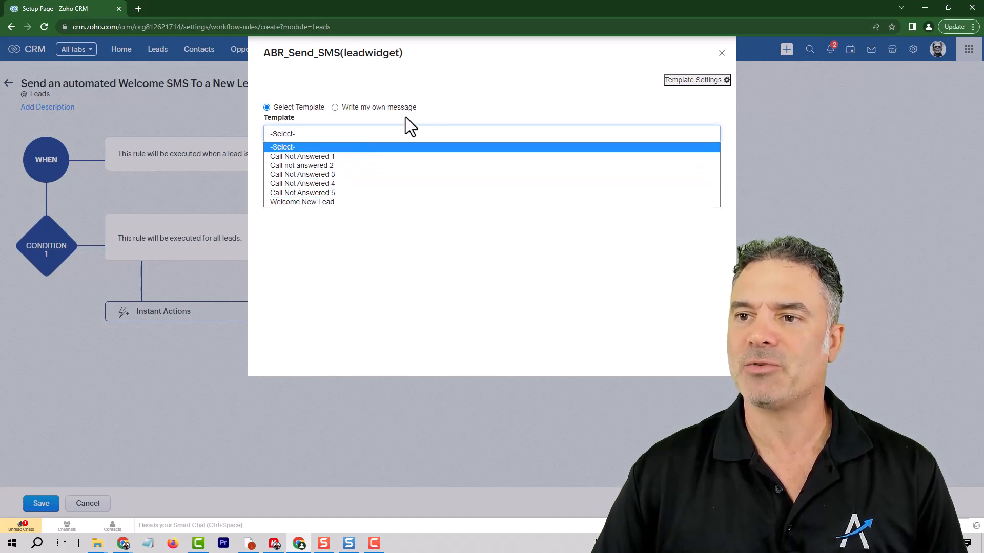
pyautogui.click(441, 105)
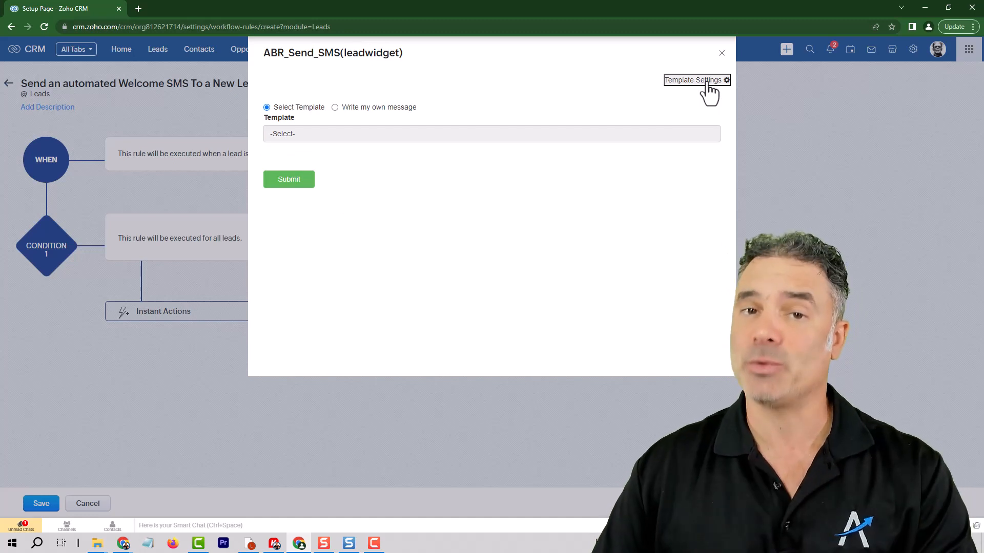
pyautogui.click(350, 140)
pyautogui.click(323, 202)
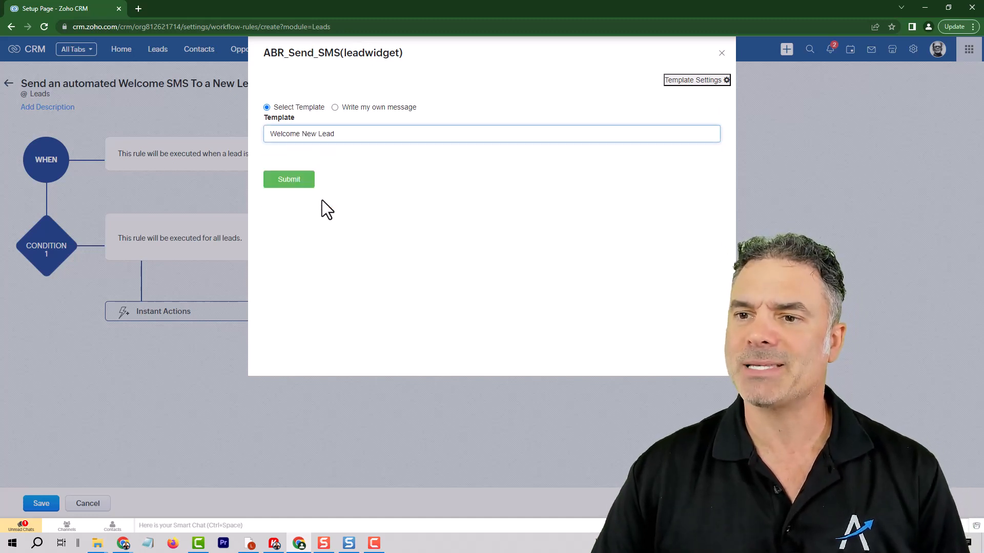
# Submit the action, save it as Welcome SMS, and save the workflow rule.
pyautogui.click(290, 179)
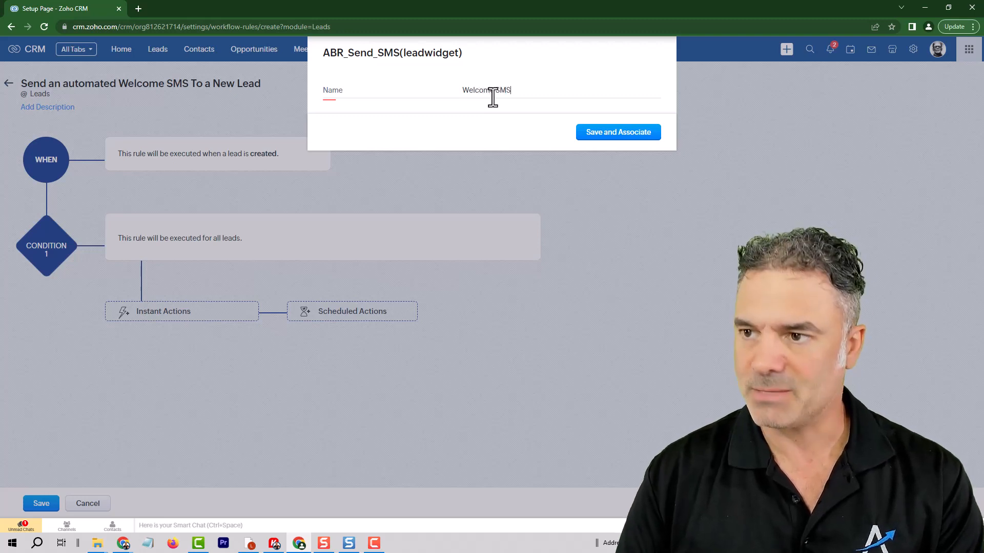
pyautogui.click(610, 135)
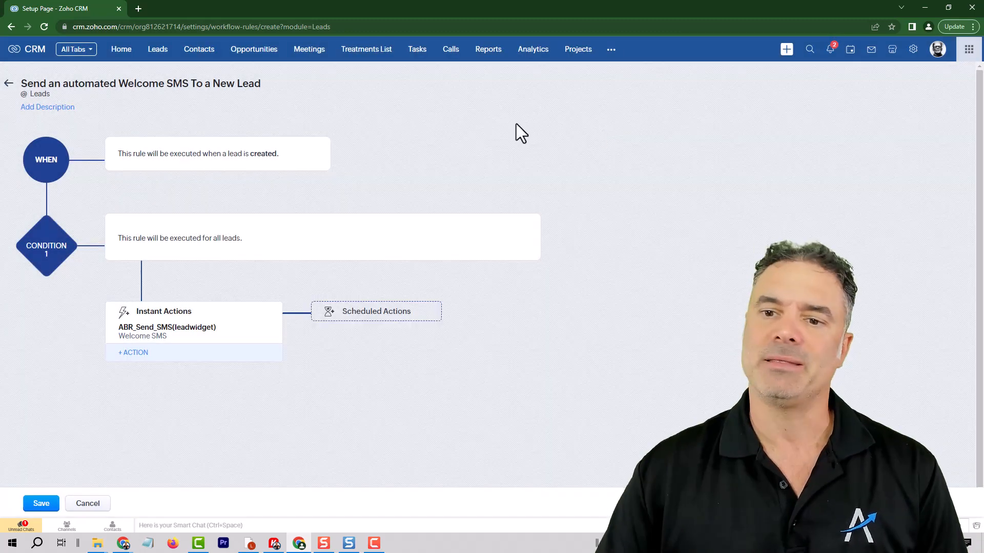
pyautogui.click(34, 505)
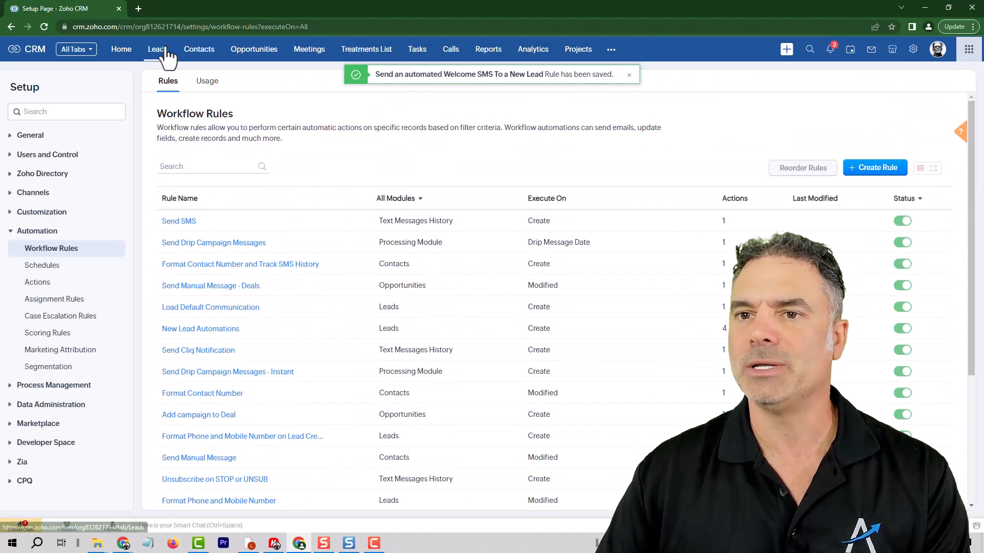
# Start a new lead and enter the test lead's first name, last name and mobile number.
pyautogui.click(158, 50)
pyautogui.click(851, 76)
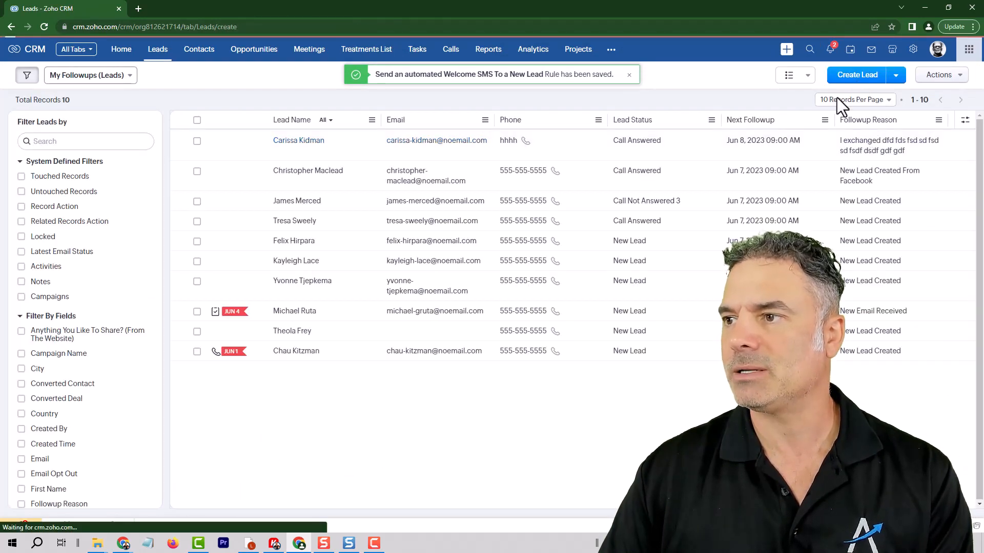
pyautogui.click(225, 219)
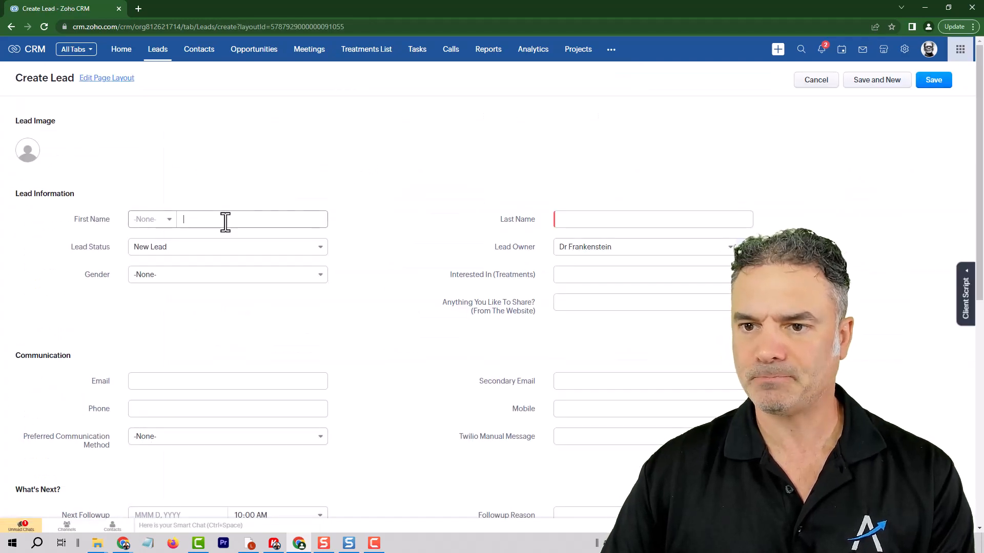
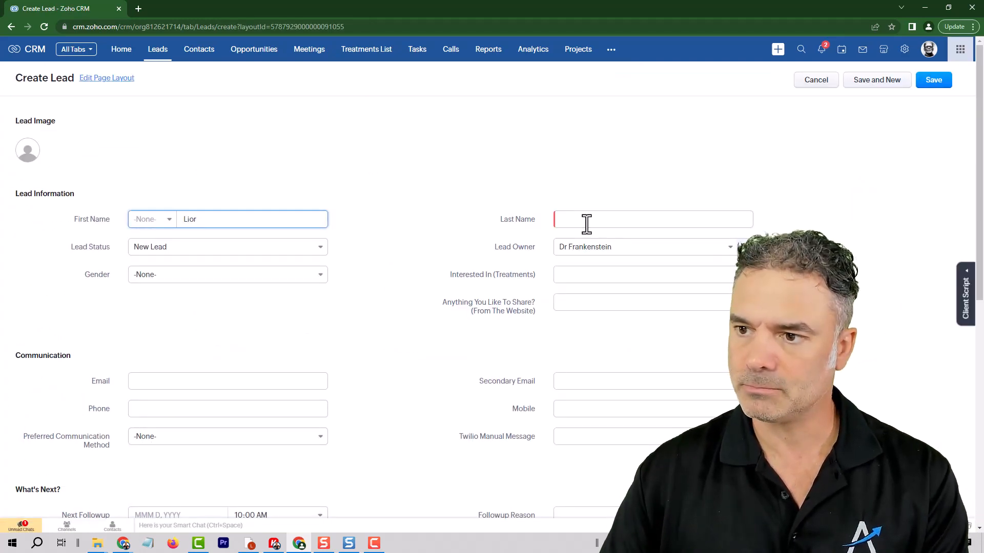
pyautogui.click(586, 220)
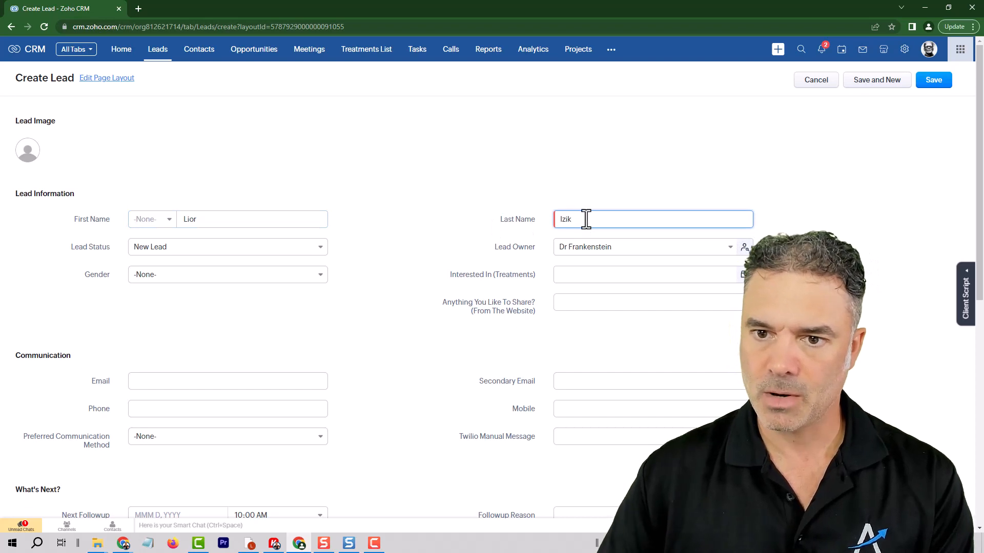
pyautogui.scroll(-1, 174, 359)
pyautogui.click(572, 357)
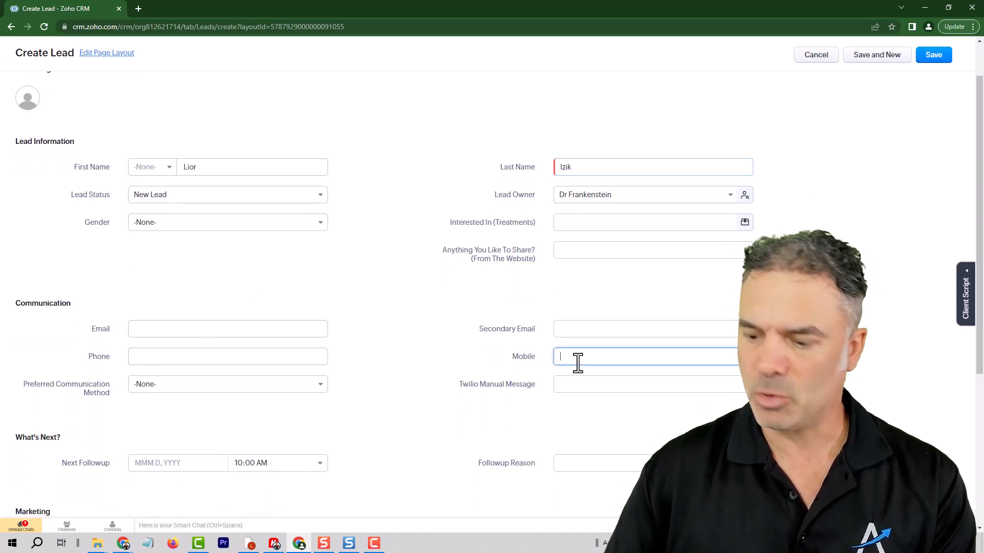
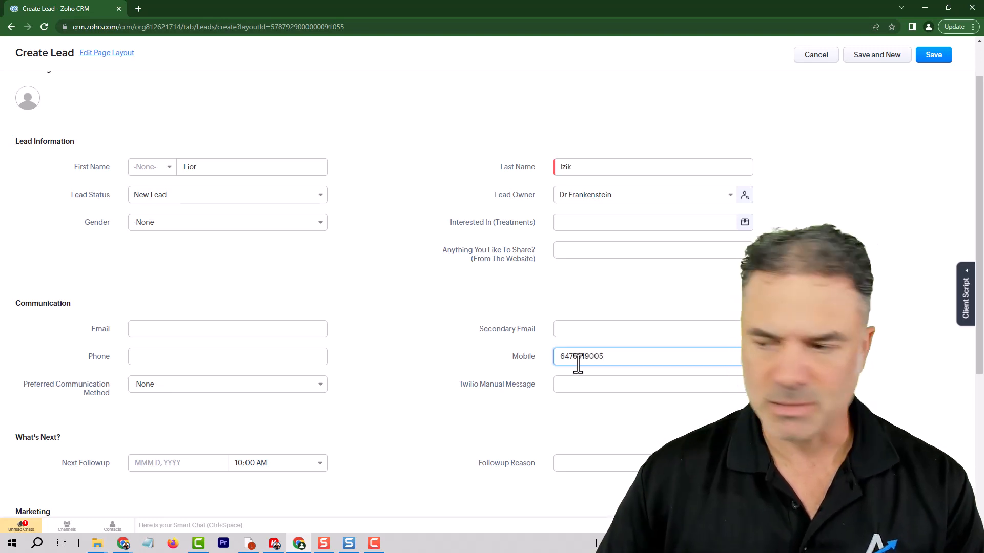
# Save the test lead and inspect the automated welcome text in its SMS history.
pyautogui.click(932, 58)
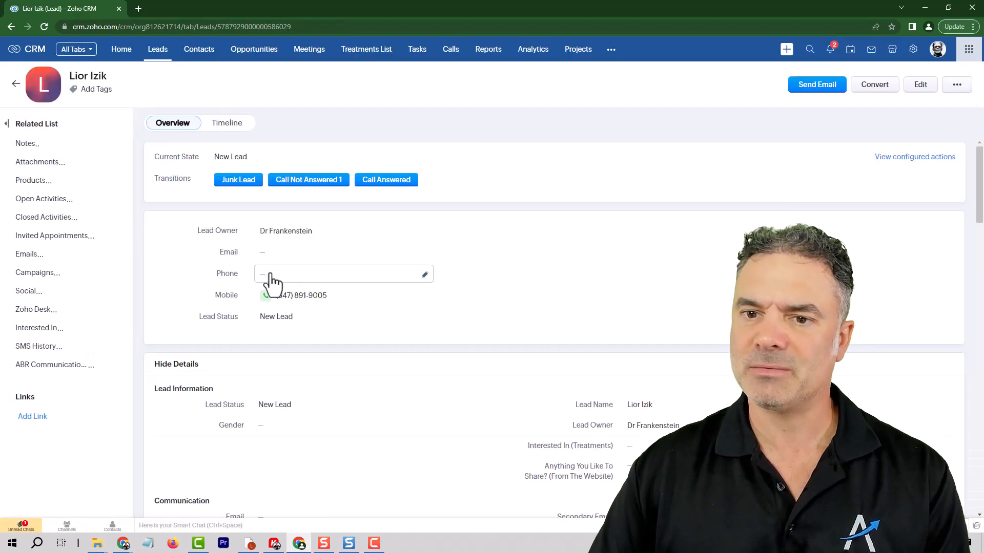
pyautogui.click(53, 347)
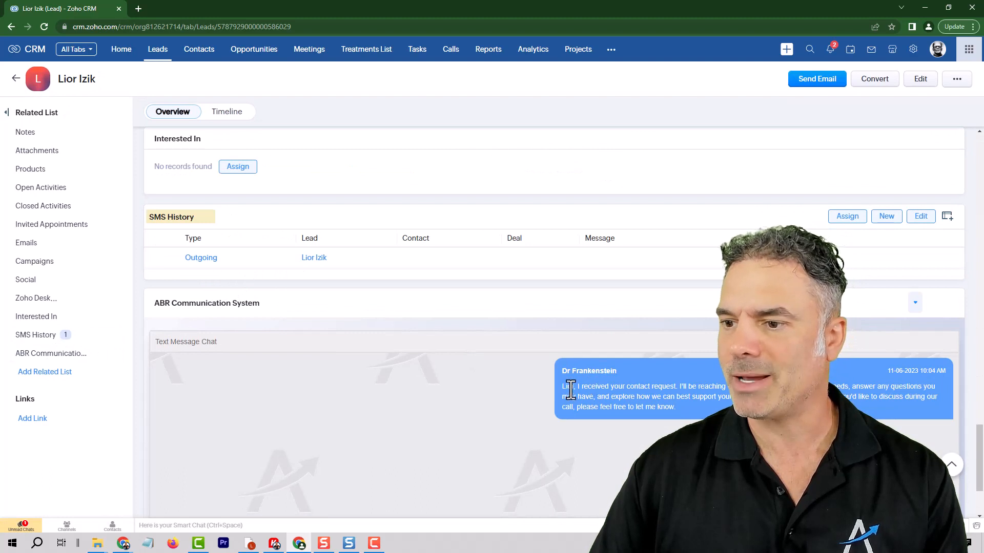
pyautogui.moveTo(561, 365); pyautogui.dragTo(643, 403)
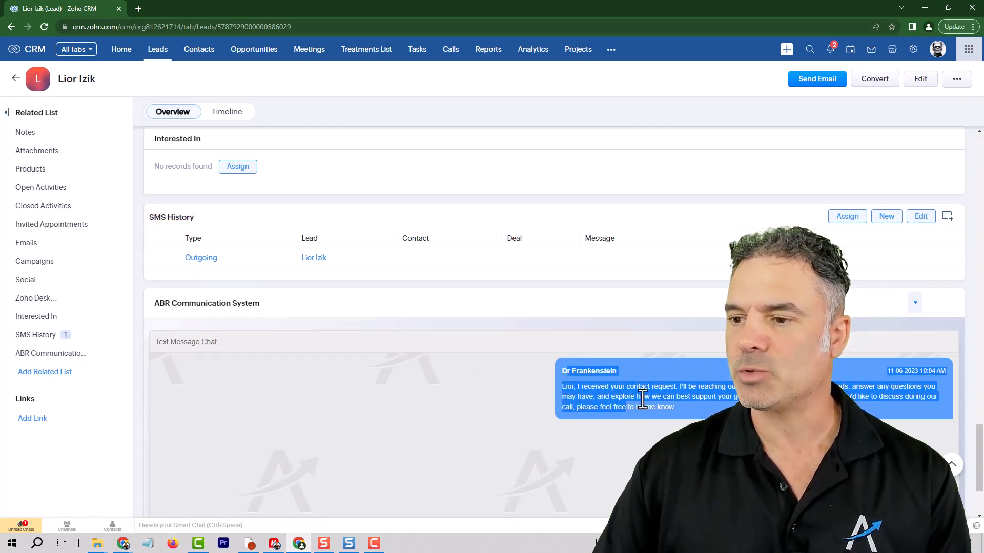
pyautogui.click(574, 389)
pyautogui.doubleClick(568, 386)
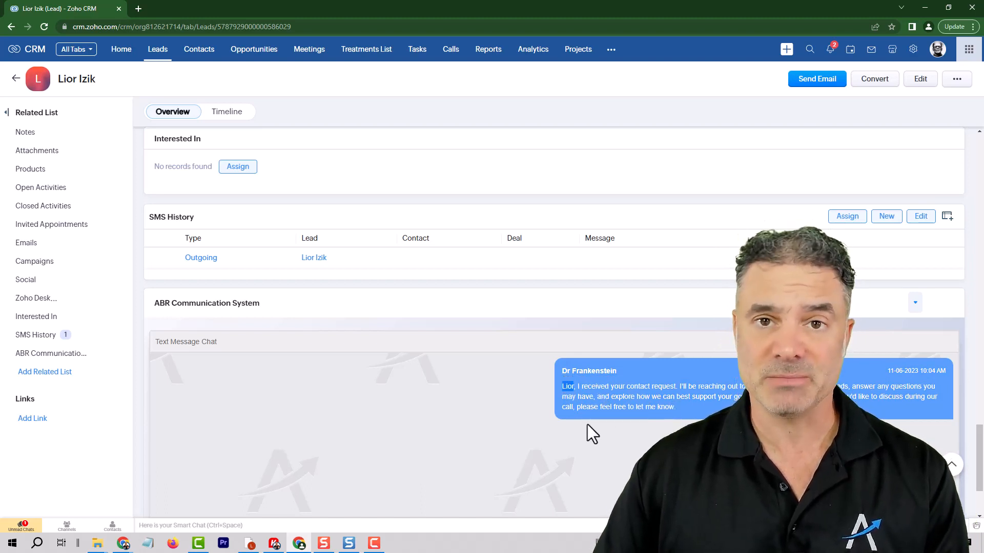
pyautogui.click(543, 385)
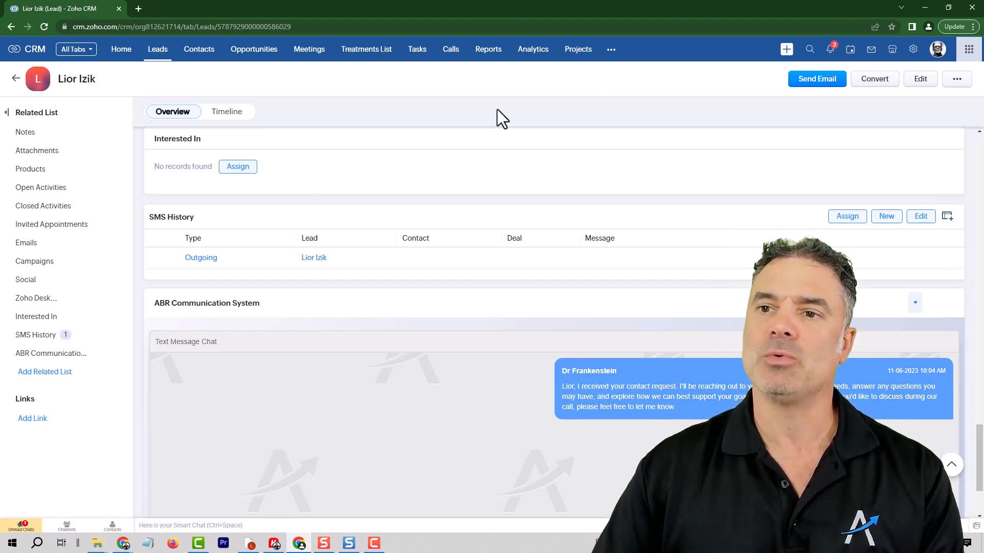